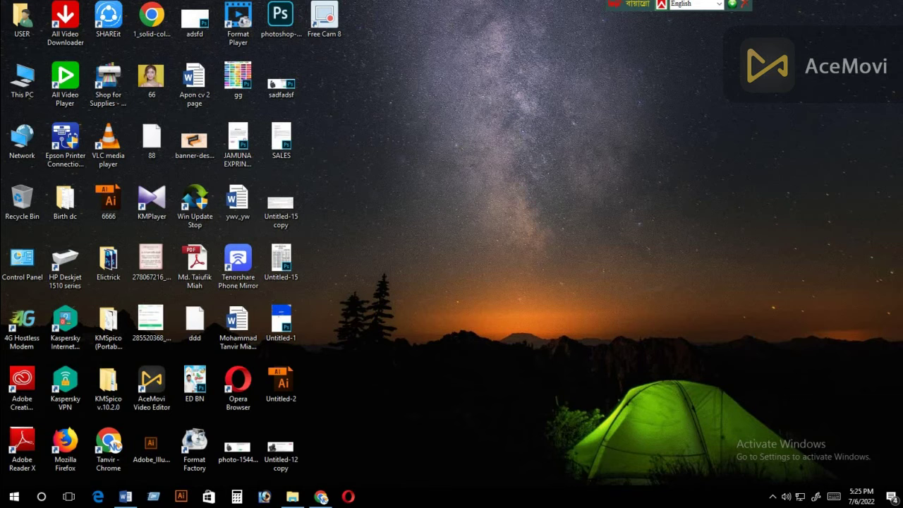
Refresh the desktop twice.
right_click(510, 183)
click(536, 219)
right_click(532, 211)
click(554, 251)
Launch Adobe Photoshop CC 2017 (32 Bit) from the Start menu app list.
click(15, 496)
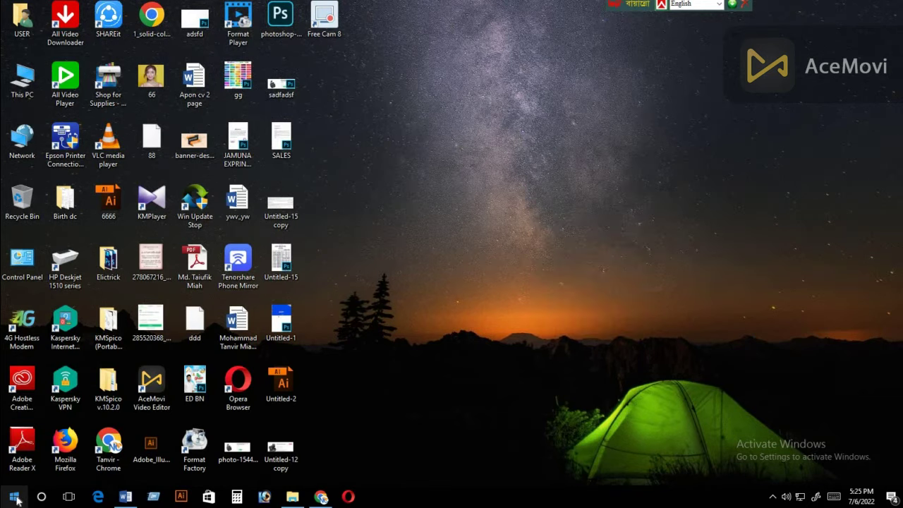
scroll(111, 336, down, 3)
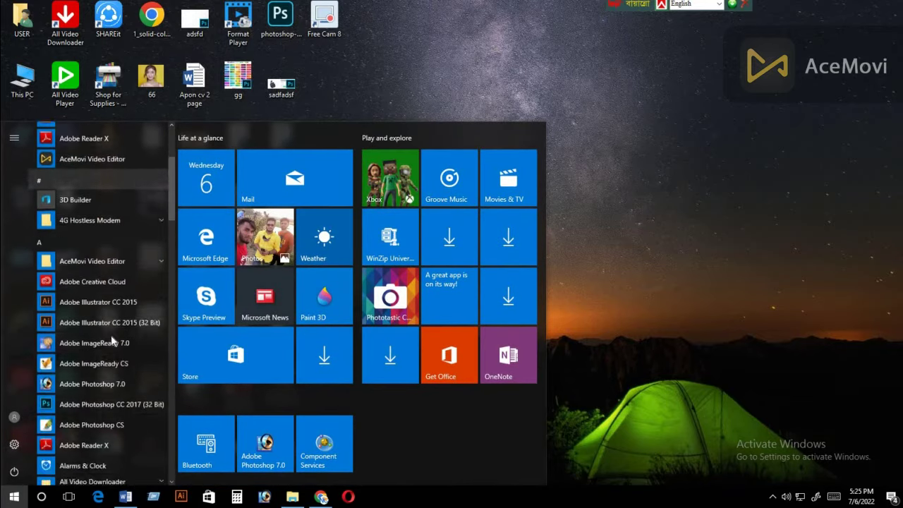
scroll(106, 353, down, 2)
click(108, 301)
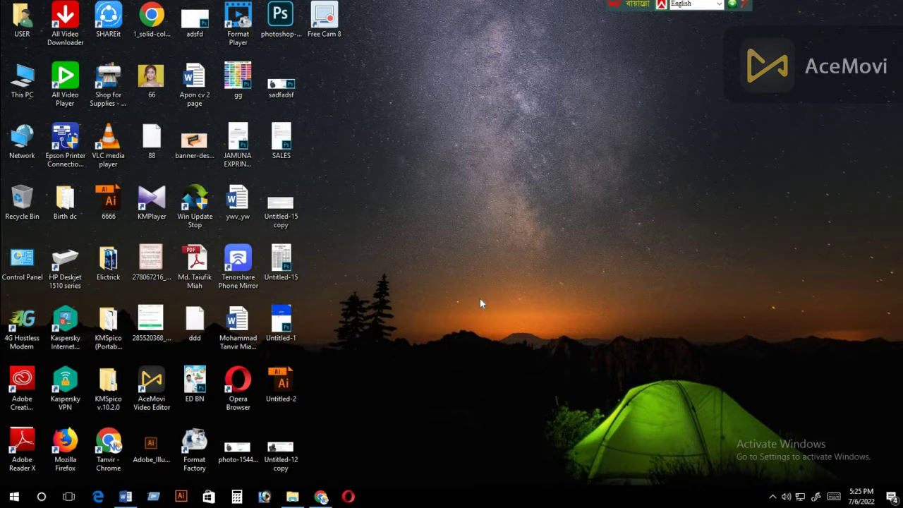
Refresh the desktop twice more while Photoshop loads.
right_click(491, 223)
click(520, 260)
right_click(517, 252)
click(539, 295)
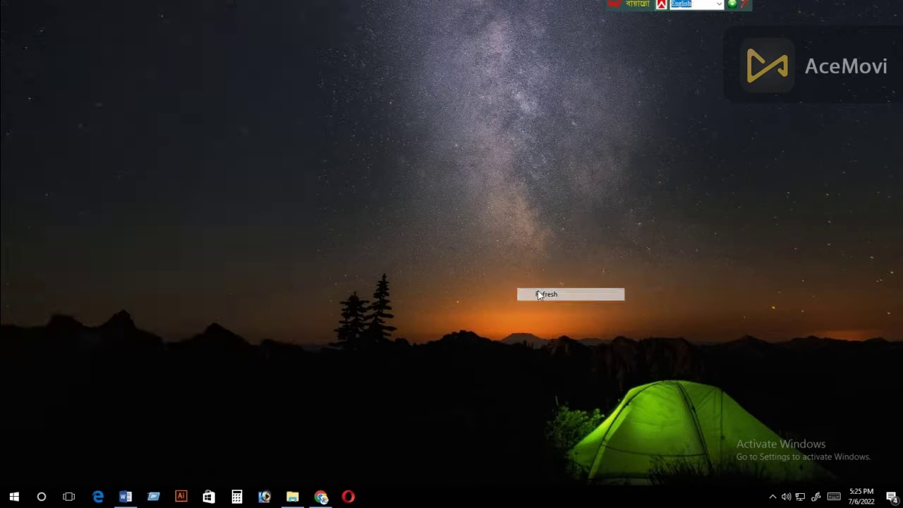
Dismiss the Start menu, move the Sign In Required dialog aside, and confirm quitting Photoshop.
click(14, 497)
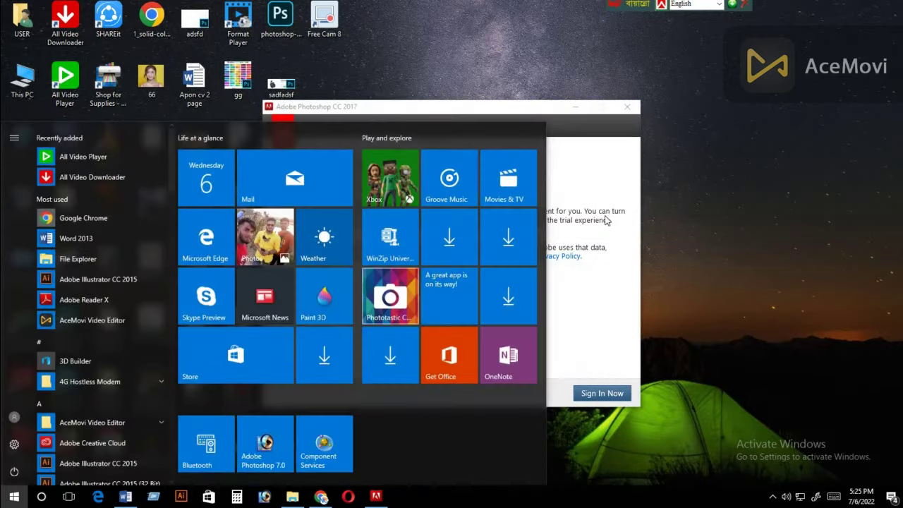
click(723, 206)
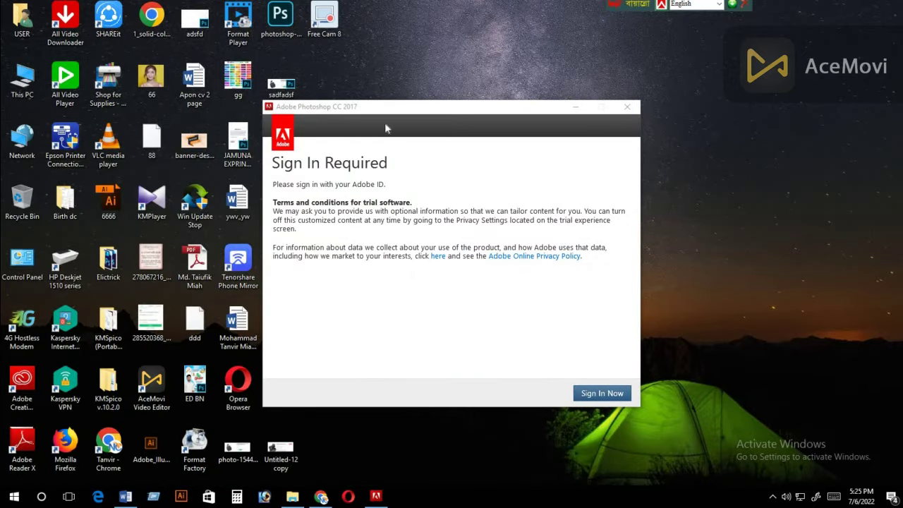
drag(448, 108, 580, 107)
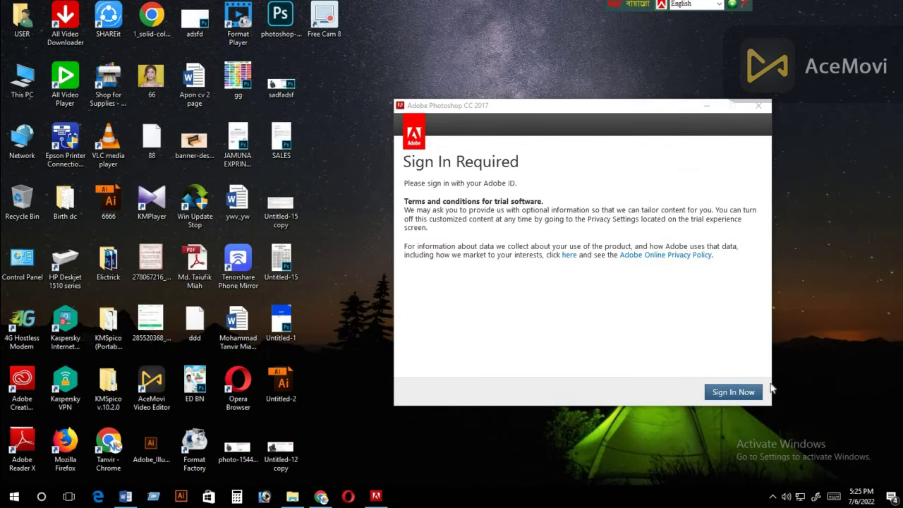
click(758, 106)
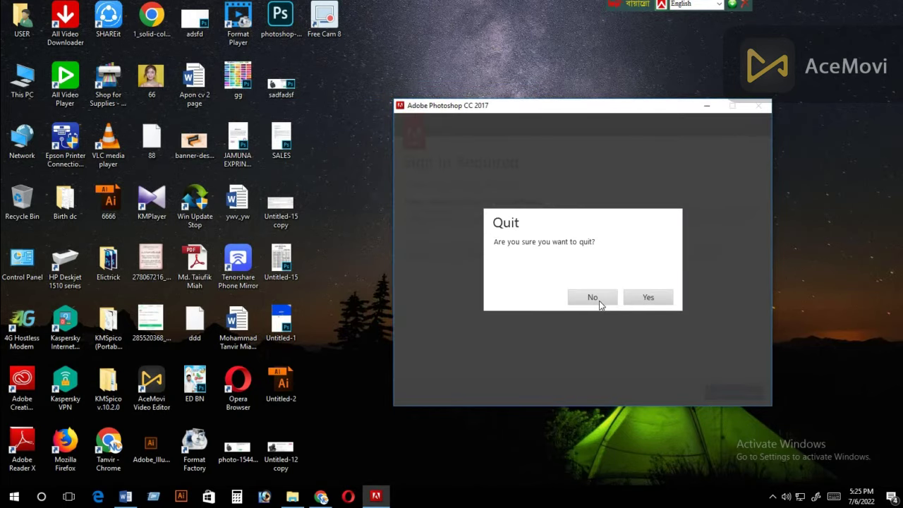
click(652, 300)
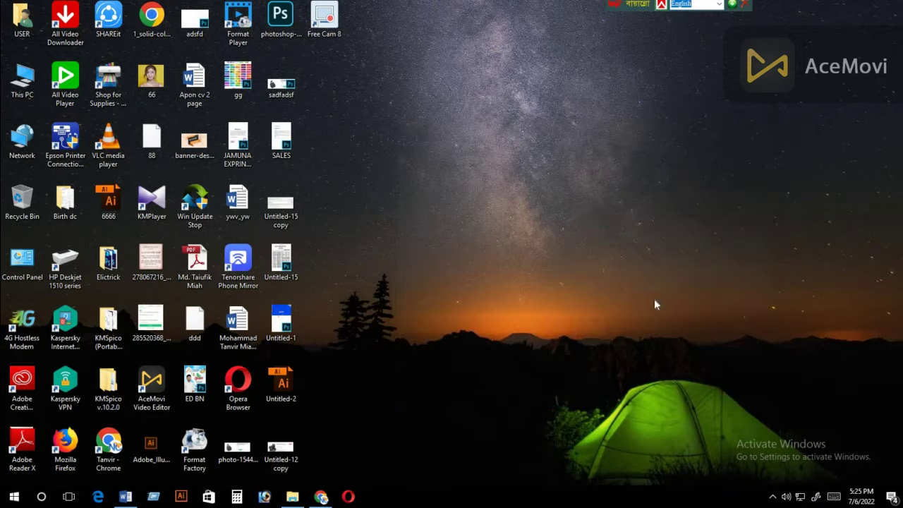
Refresh the desktop and open the network adapter list from Network settings.
right_click(658, 257)
click(680, 292)
click(799, 497)
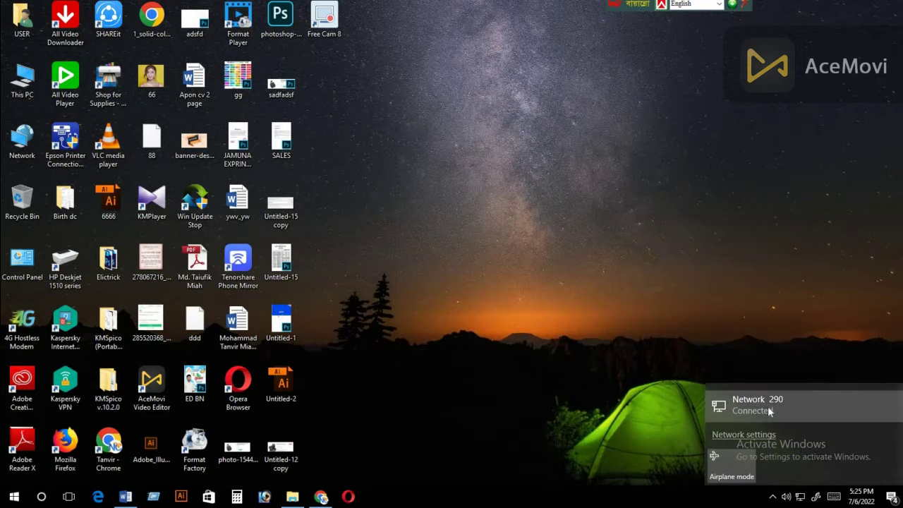
click(767, 406)
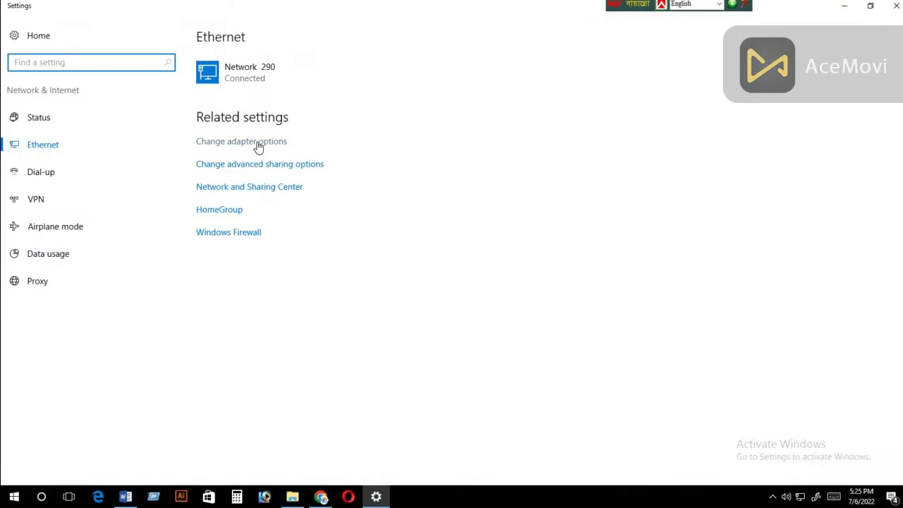
click(258, 142)
Disable the Ethernet 3 adapter, then close Network Connections and Settings.
click(404, 145)
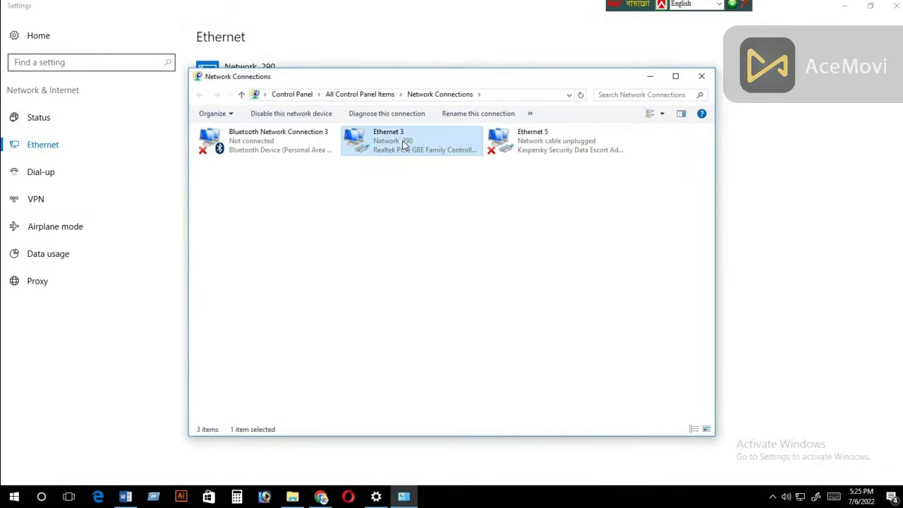
right_click(404, 145)
click(417, 147)
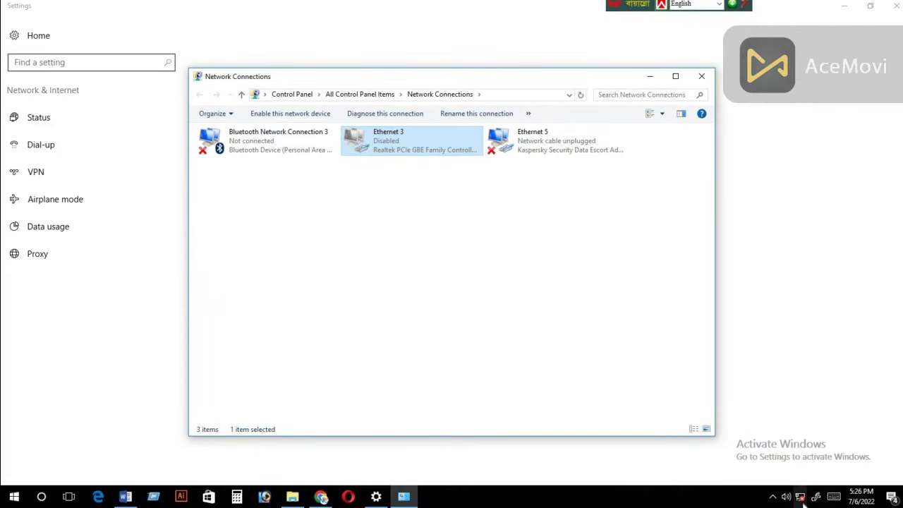
click(701, 76)
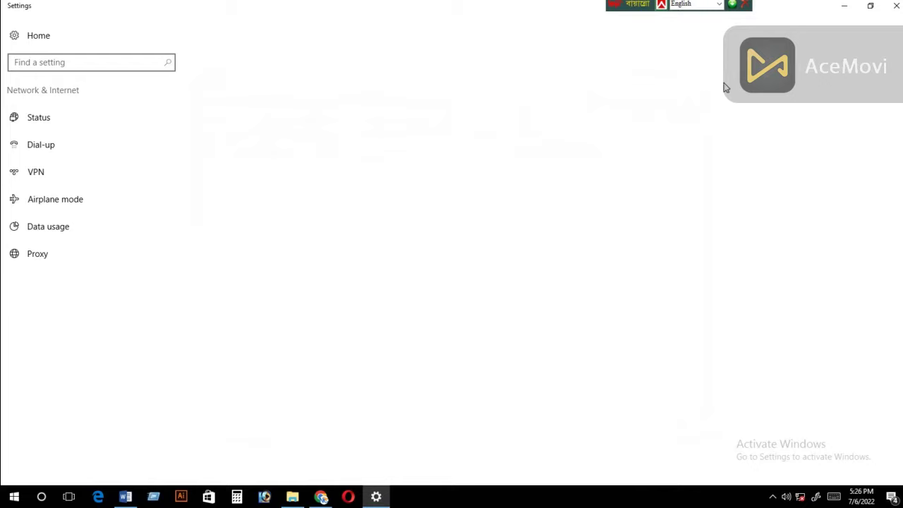
click(896, 6)
Refresh the desktop and browse This PC to Local Disk (C:) > Program Files (x86).
right_click(501, 129)
click(535, 163)
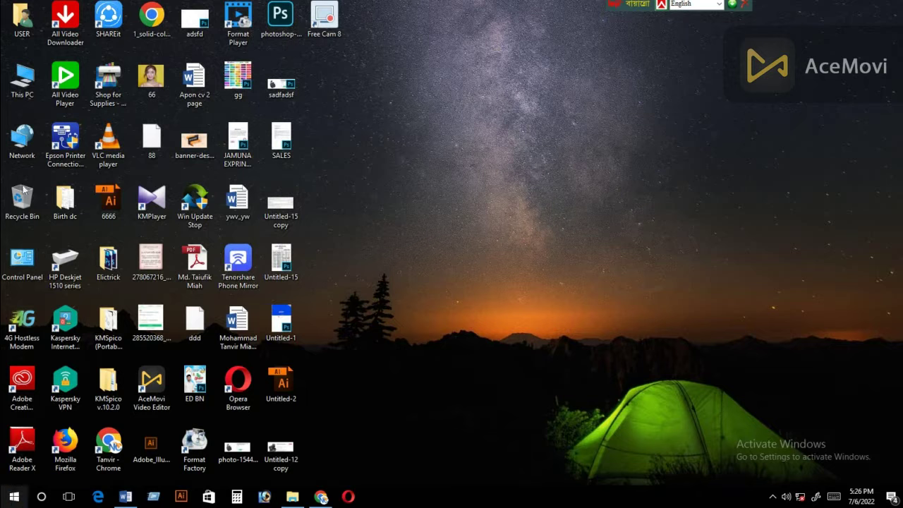
double_click(22, 79)
double_click(360, 300)
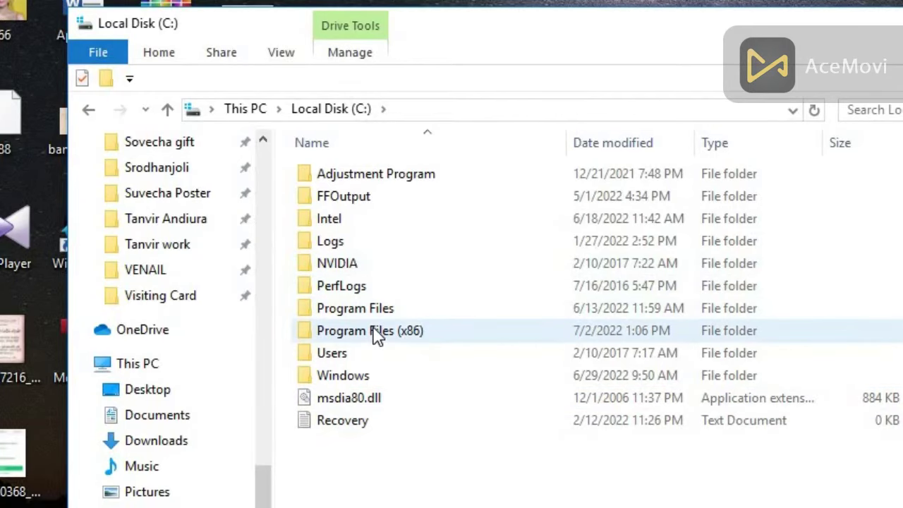
double_click(377, 333)
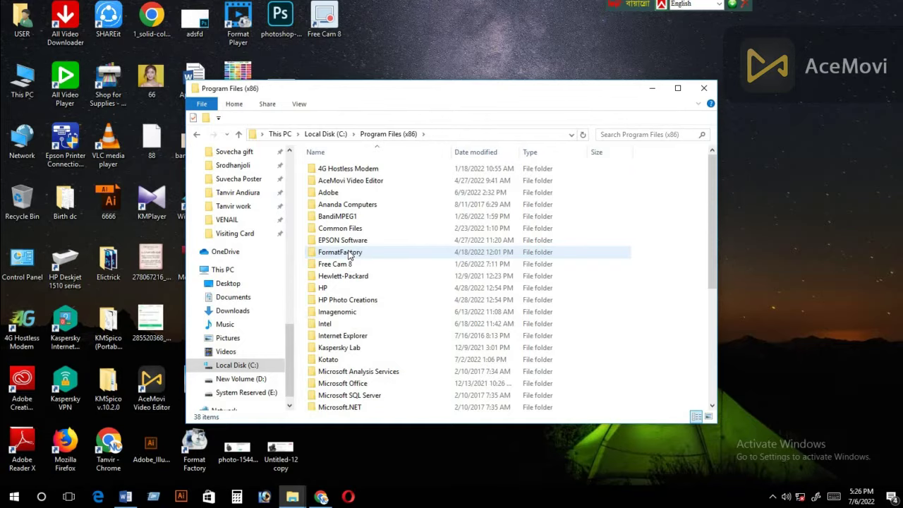
Open Adobe > Adobe Photoshop CC 2017 (32 Bit) > AMT and scroll to the bottom.
key(Down)
scroll(452, 362, down, 1)
scroll(395, 317, up, 1)
double_click(339, 193)
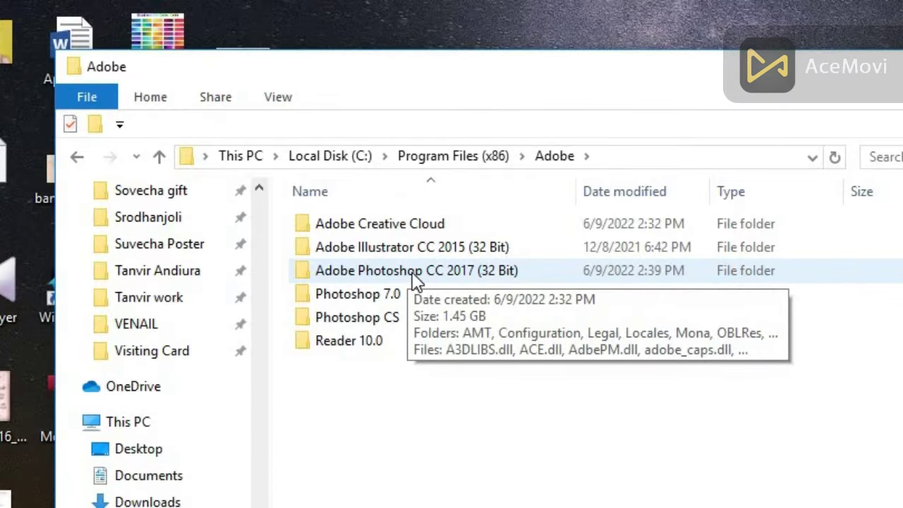
double_click(362, 200)
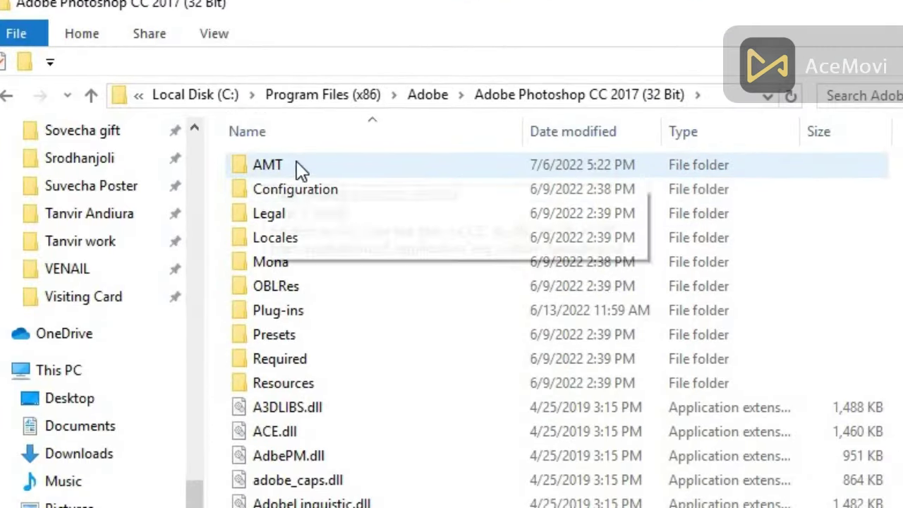
double_click(299, 163)
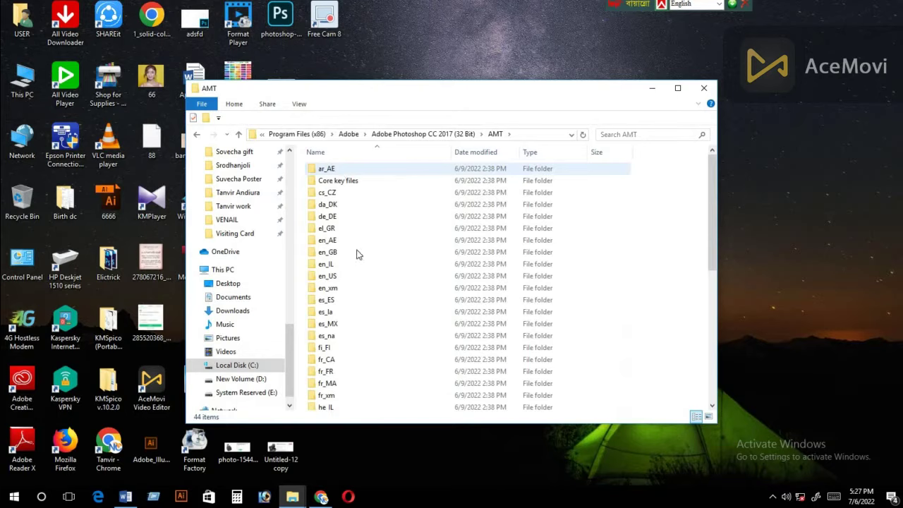
scroll(357, 254, down, 5)
scroll(373, 300, down, 3)
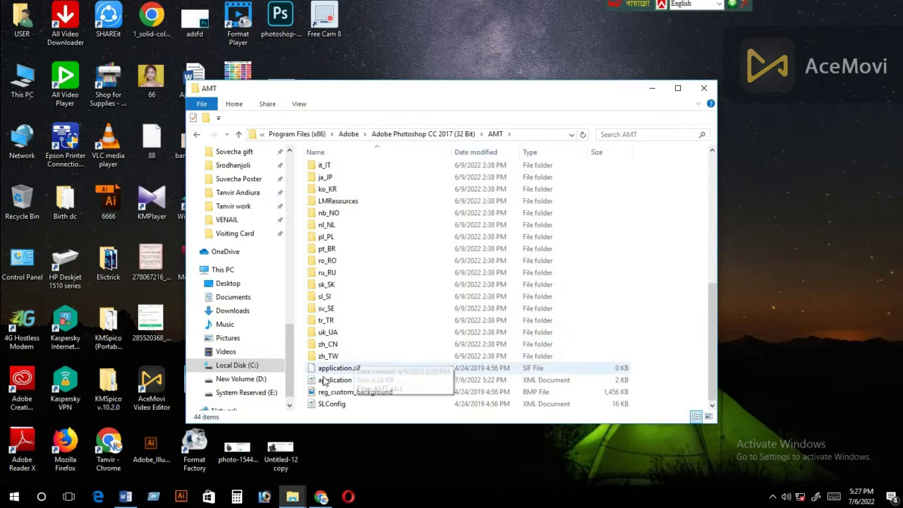
Move application.xml from the AMT folder to the desktop, then open it in WordPad.
click(346, 384)
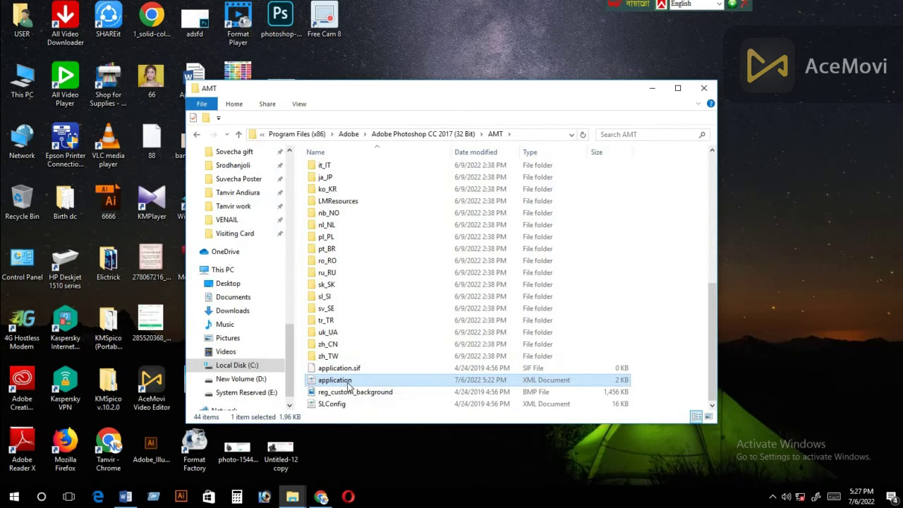
right_click(347, 385)
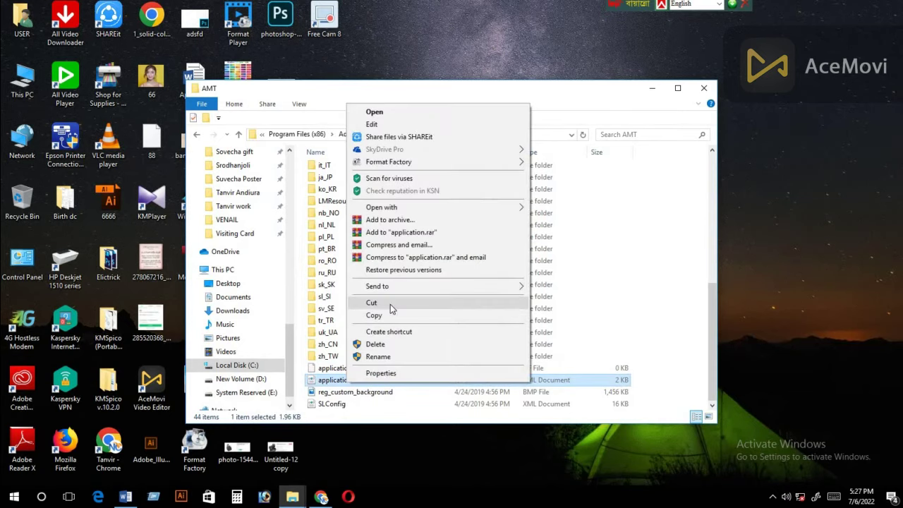
click(390, 304)
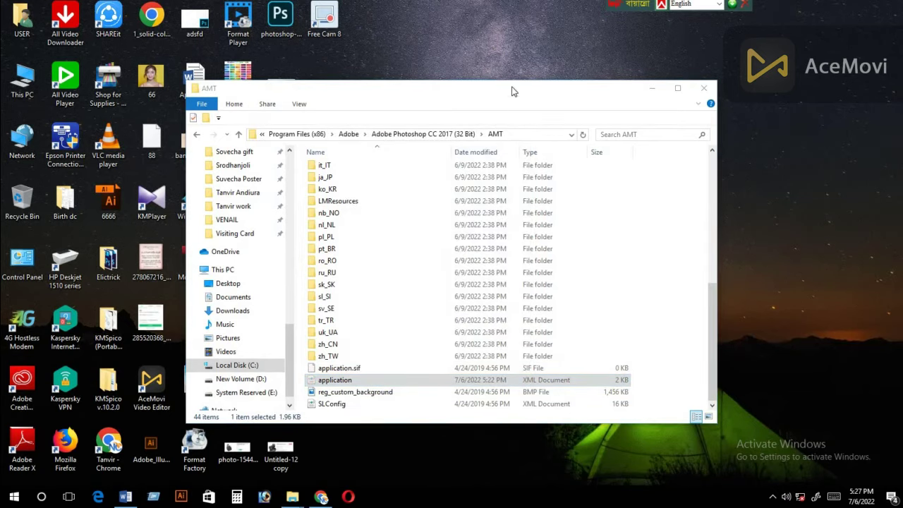
drag(513, 92, 515, 245)
right_click(509, 115)
click(530, 161)
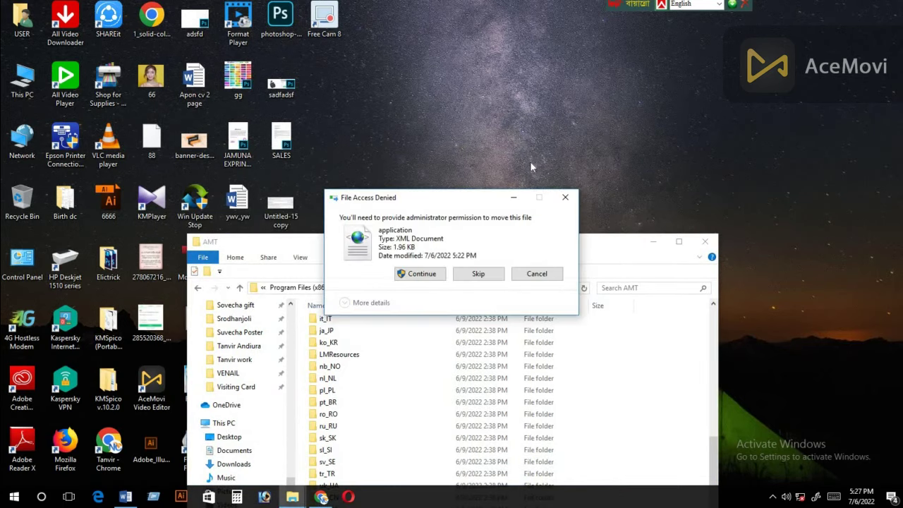
click(428, 275)
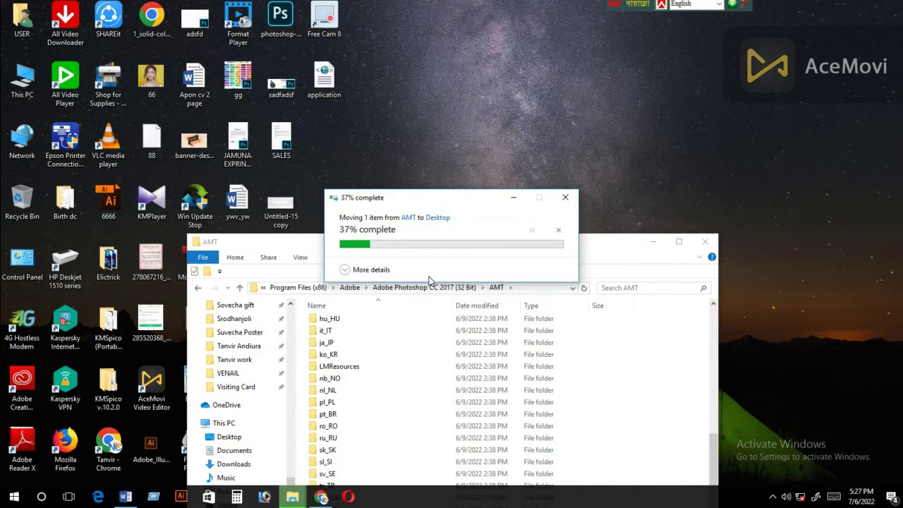
right_click(326, 85)
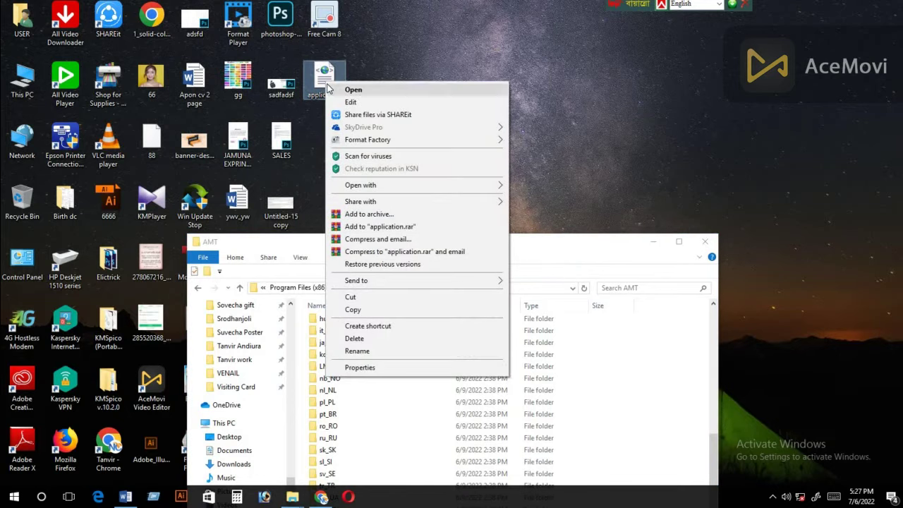
mouse_move(367, 245)
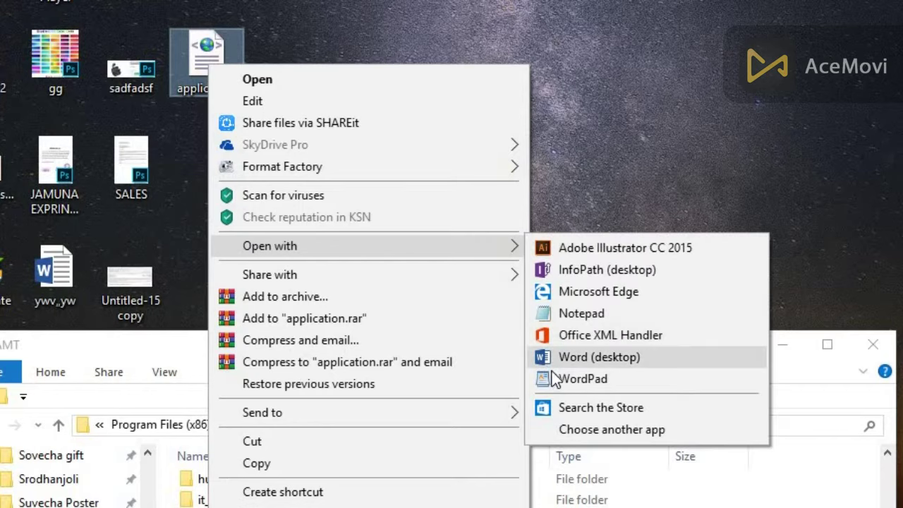
click(572, 378)
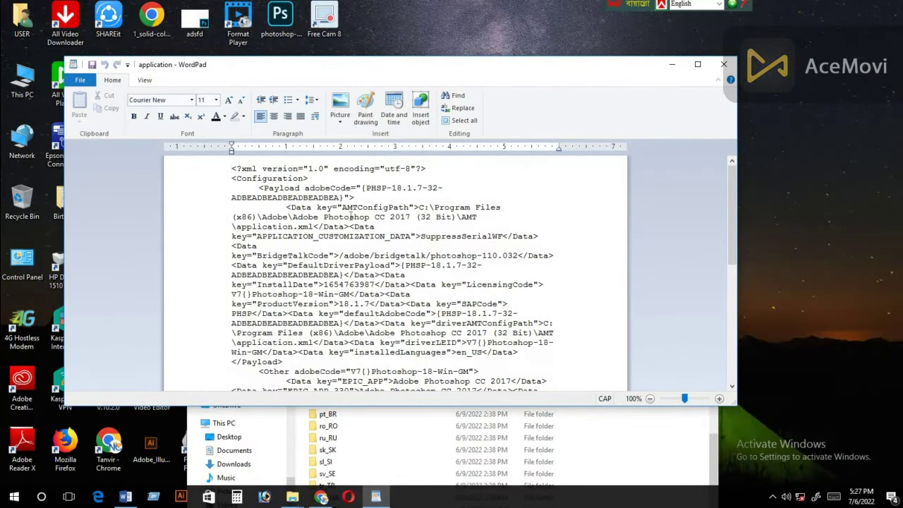
Replace the last two digits of the TrialSerialNumber value with 16.
scroll(453, 325, down, 3)
scroll(487, 298, down, 1)
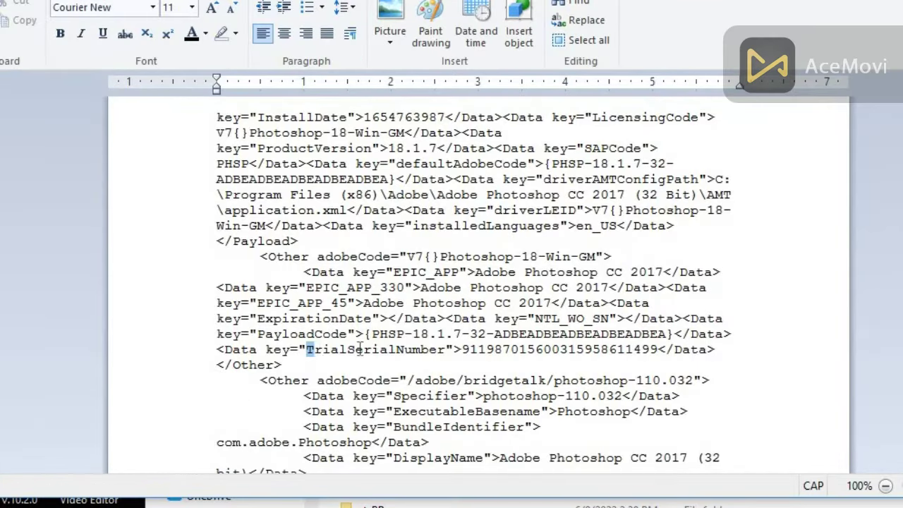
drag(359, 350, 561, 341)
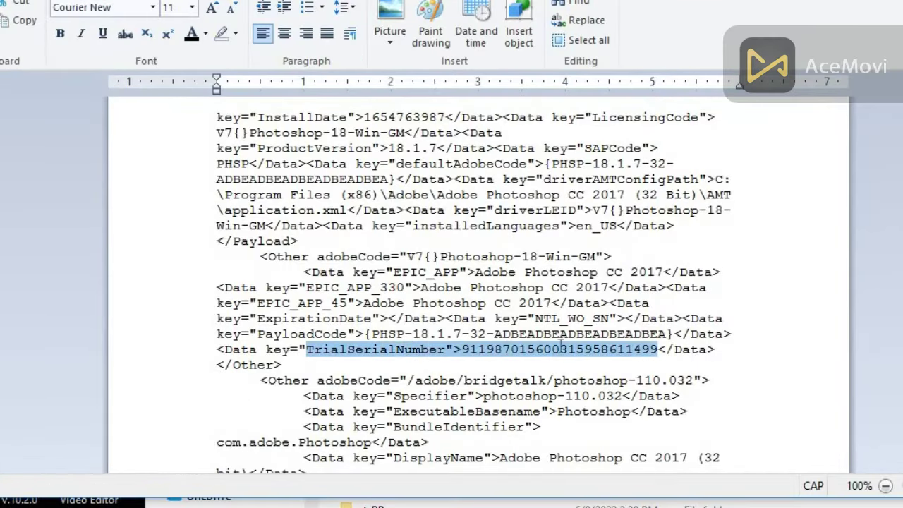
click(659, 349)
key(BackSpace)
key(BackSpace)
text(1)
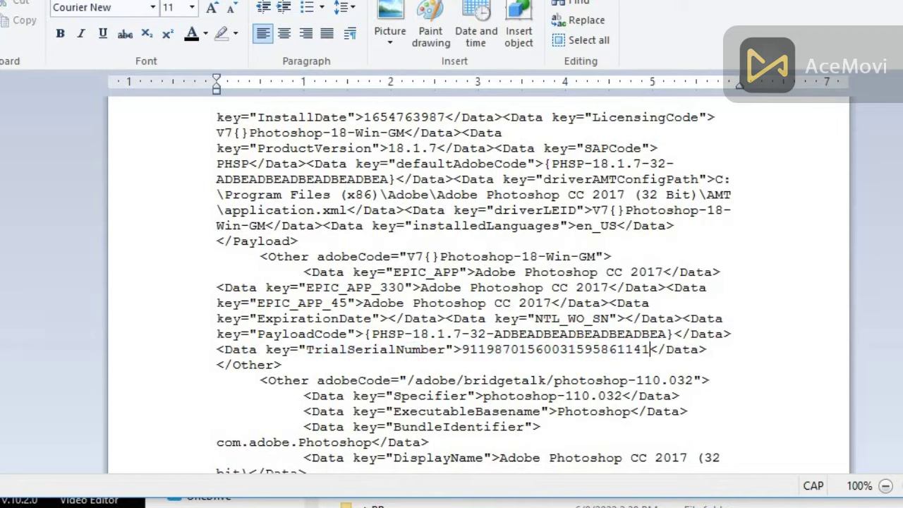
text(6)
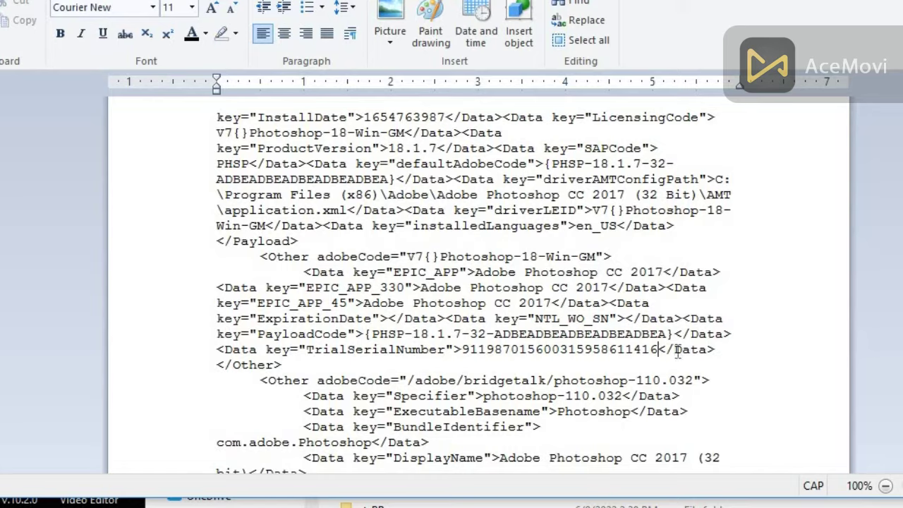
Save the edited application.xml, close WordPad, and cut the file from the desktop.
key(alt+F4)
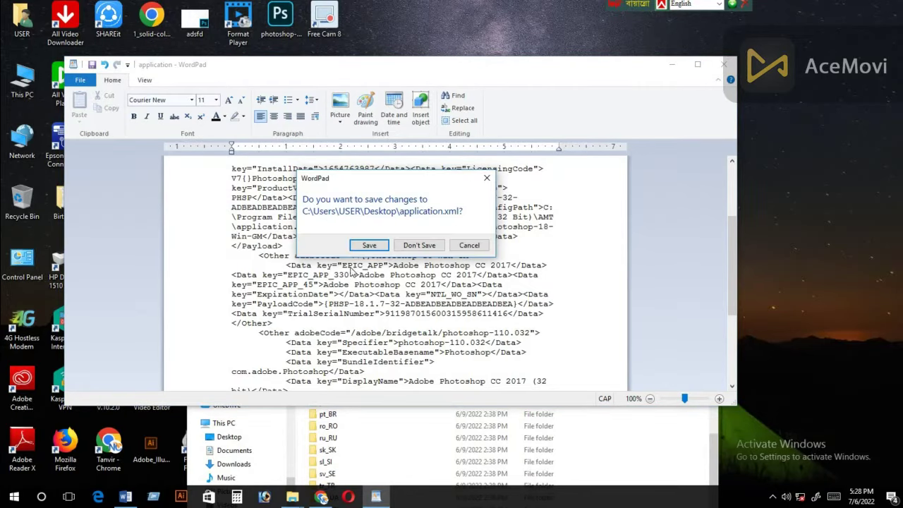
click(367, 246)
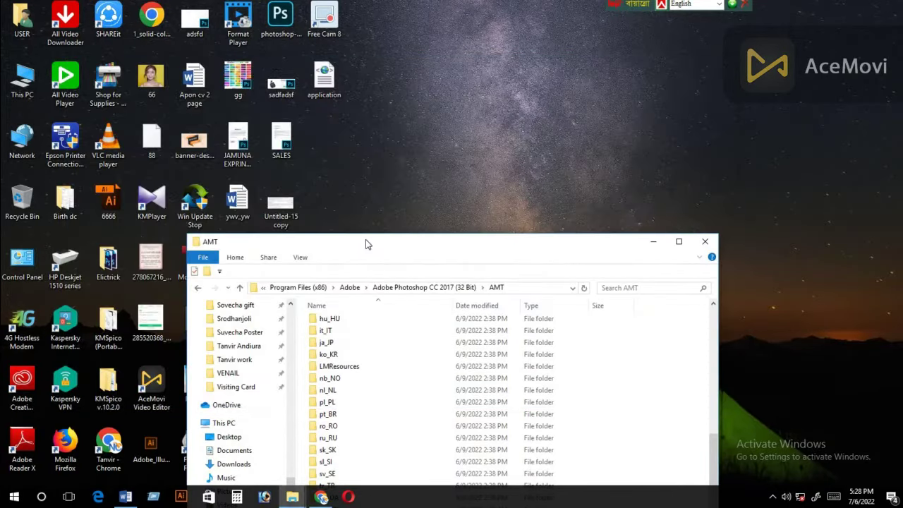
right_click(324, 82)
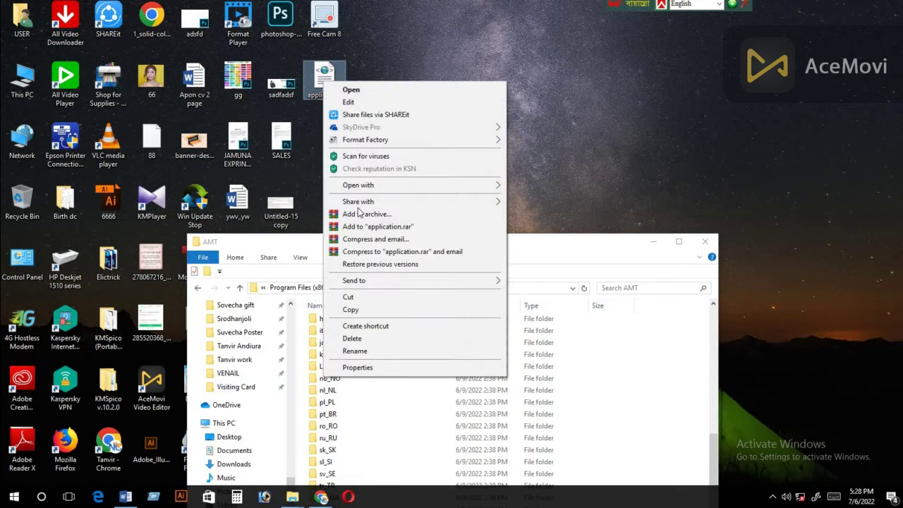
click(380, 297)
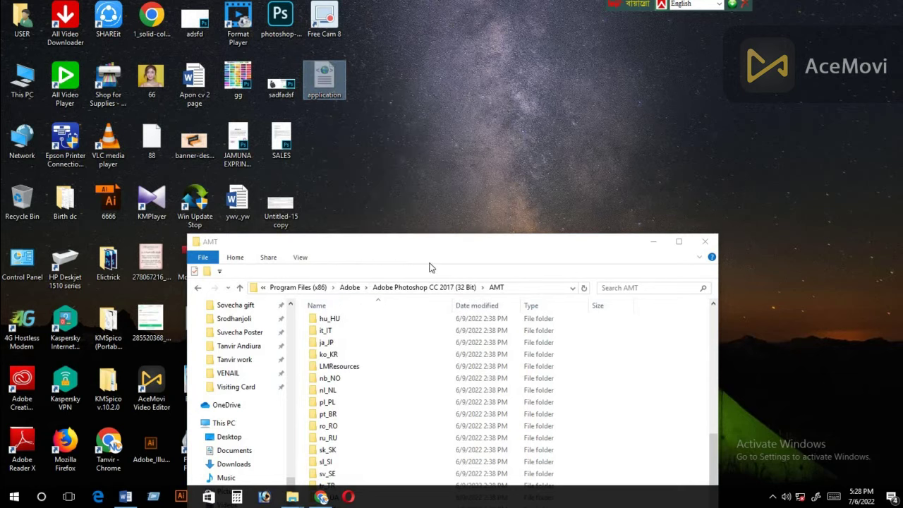
Paste application.xml into the AMT folder with administrator permission and refresh the listing.
drag(431, 268, 452, 82)
right_click(692, 277)
click(714, 356)
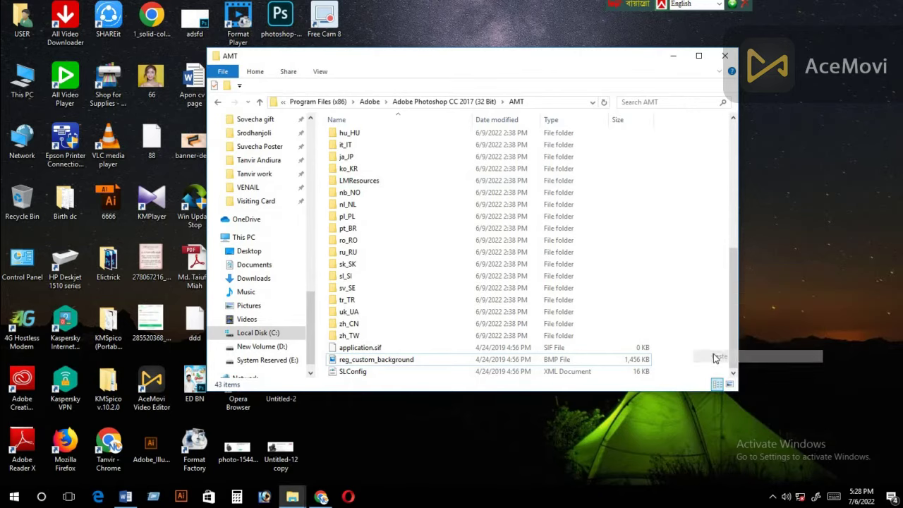
click(419, 276)
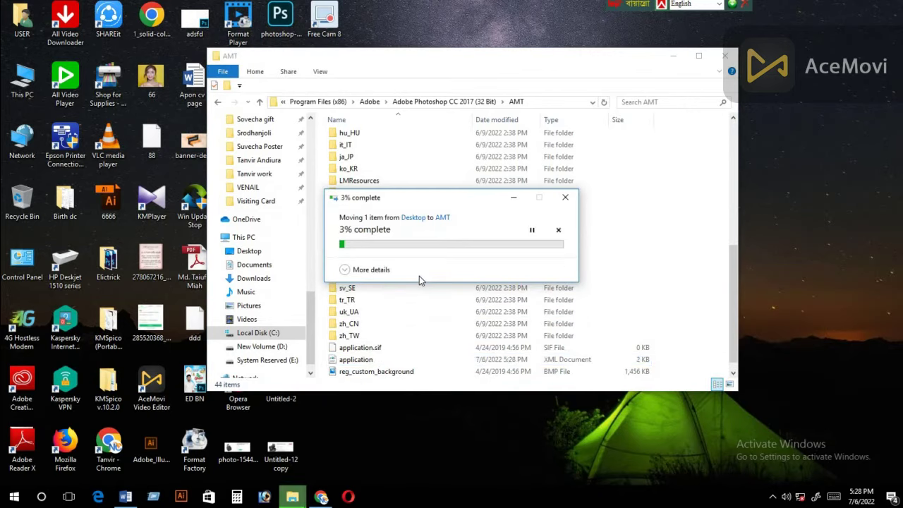
right_click(702, 241)
click(724, 282)
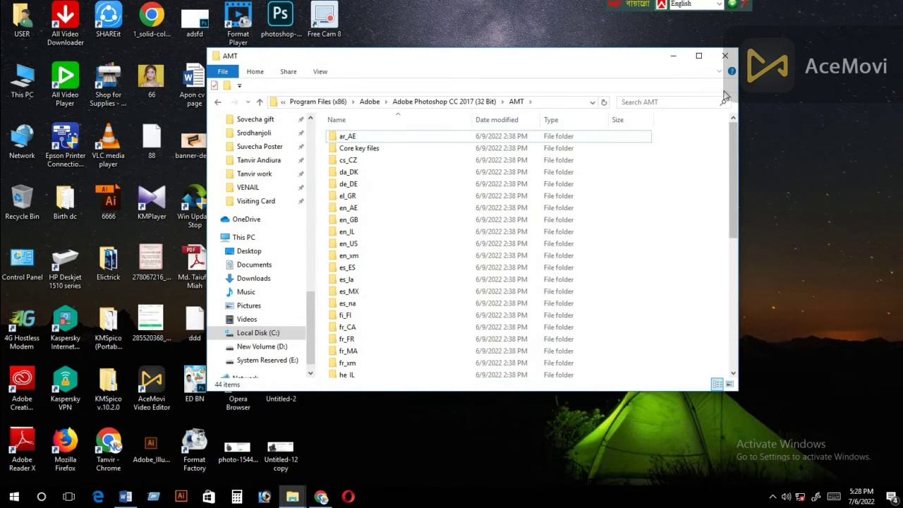
Close the AMT window, refresh the desktop, and scroll the Start app list to Adobe Photoshop CC 2017.
click(724, 55)
right_click(475, 130)
right_click(502, 166)
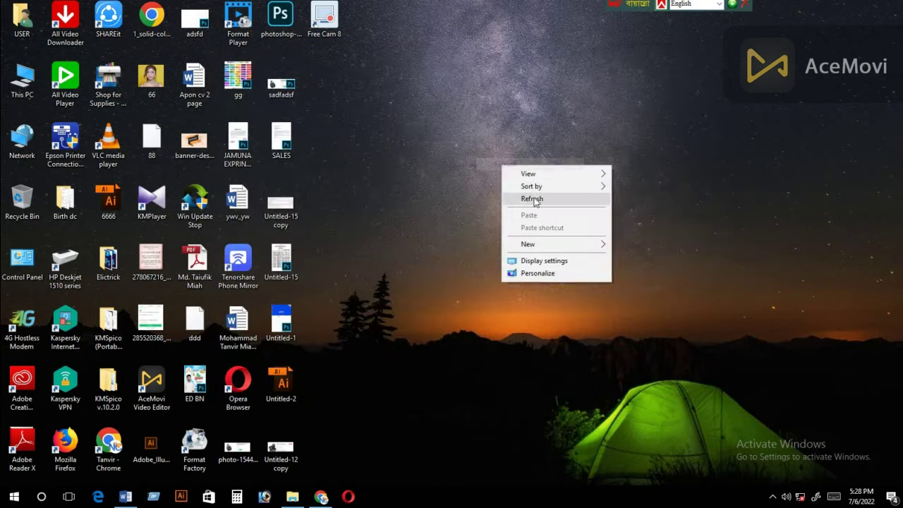
click(534, 200)
click(13, 496)
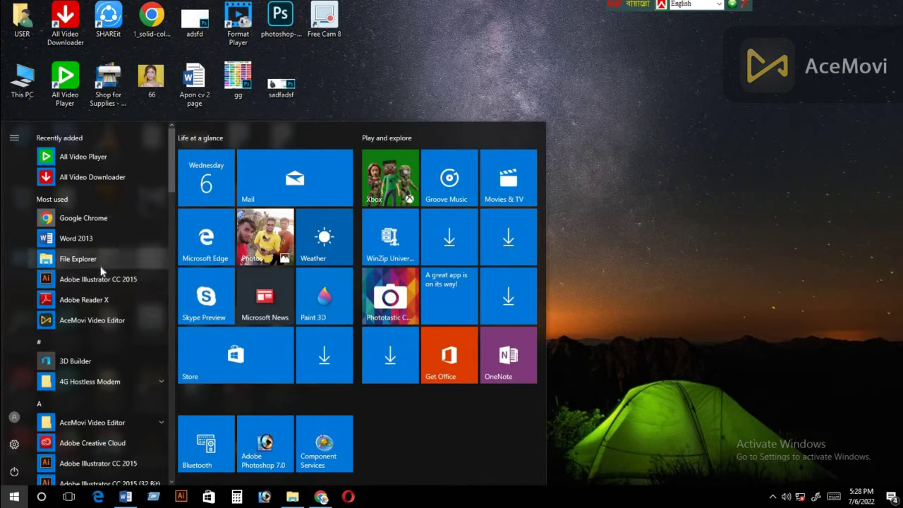
scroll(77, 271, down, 3)
scroll(102, 273, down, 1)
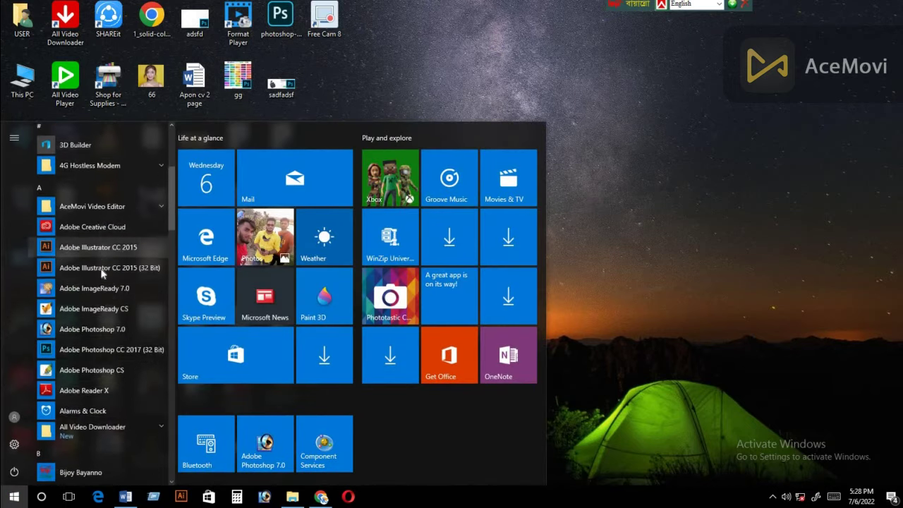
Launch Photoshop CC 2017 (32 Bit), choose Sign In Later, and start the 7-day trial.
click(116, 352)
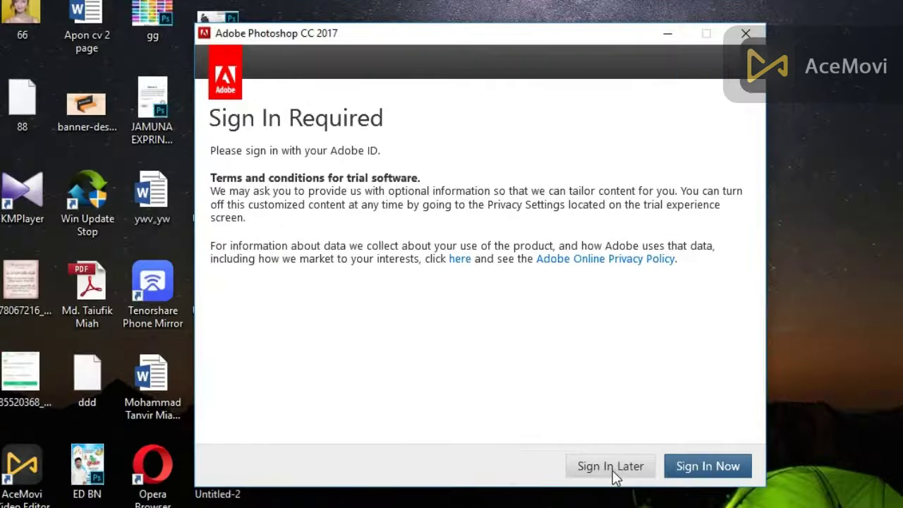
click(613, 469)
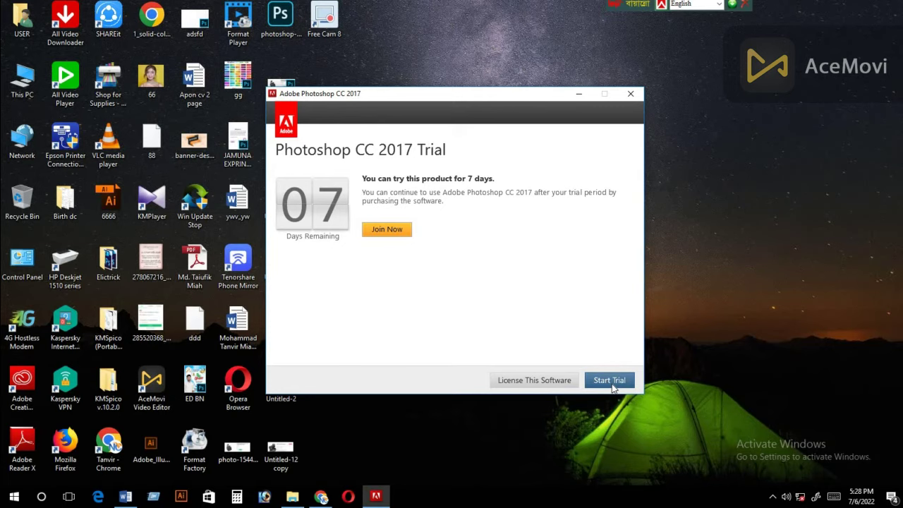
click(611, 381)
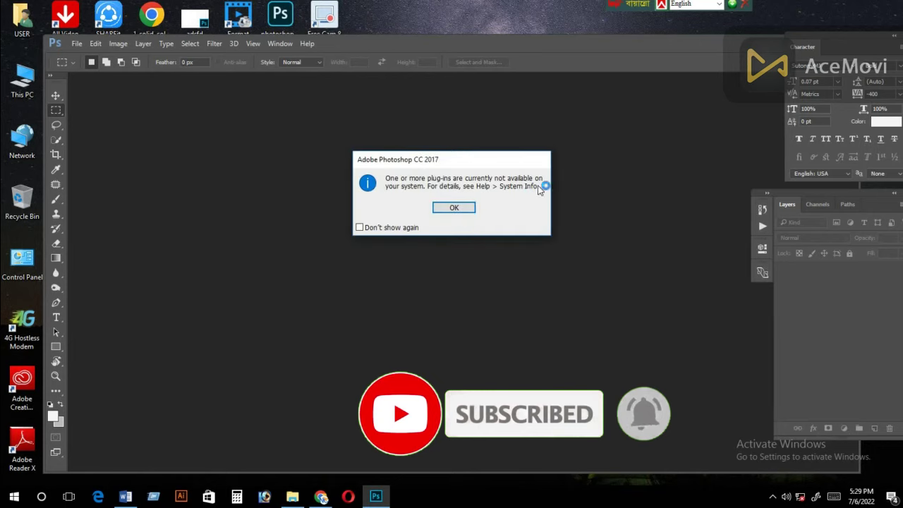
Dismiss the plug-in warning, maximize Photoshop, and create a 210 × 297 mm A4 document at 300 ppi.
click(460, 209)
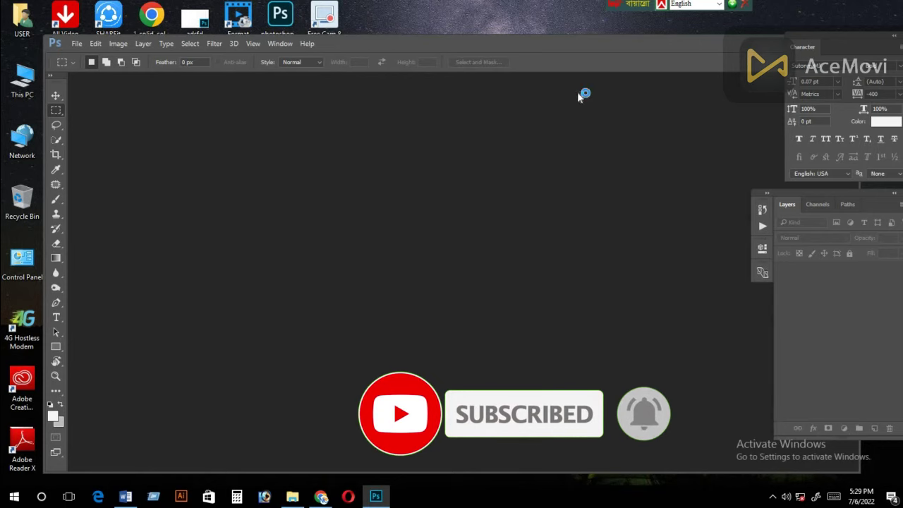
double_click(624, 43)
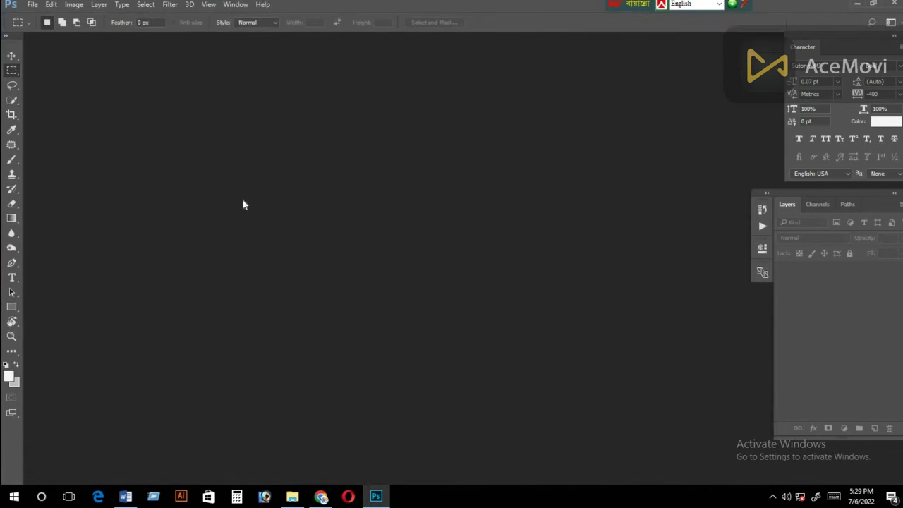
click(31, 6)
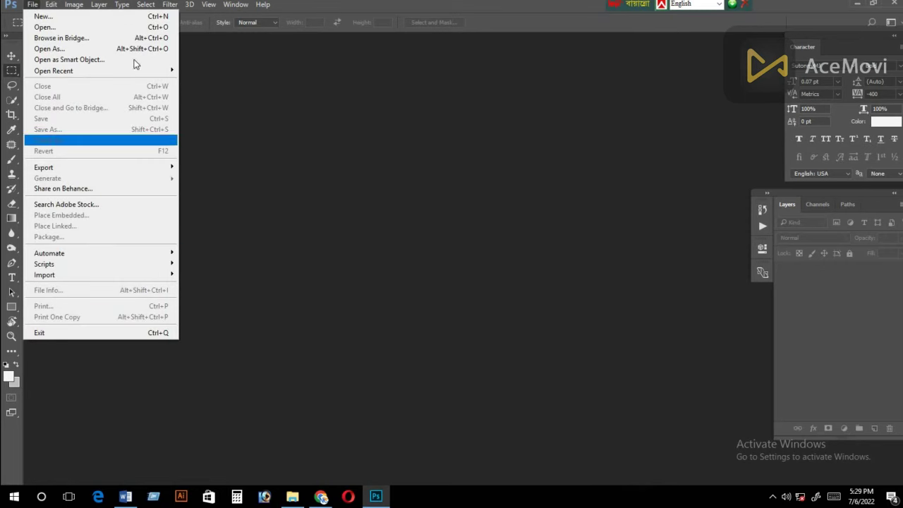
click(43, 16)
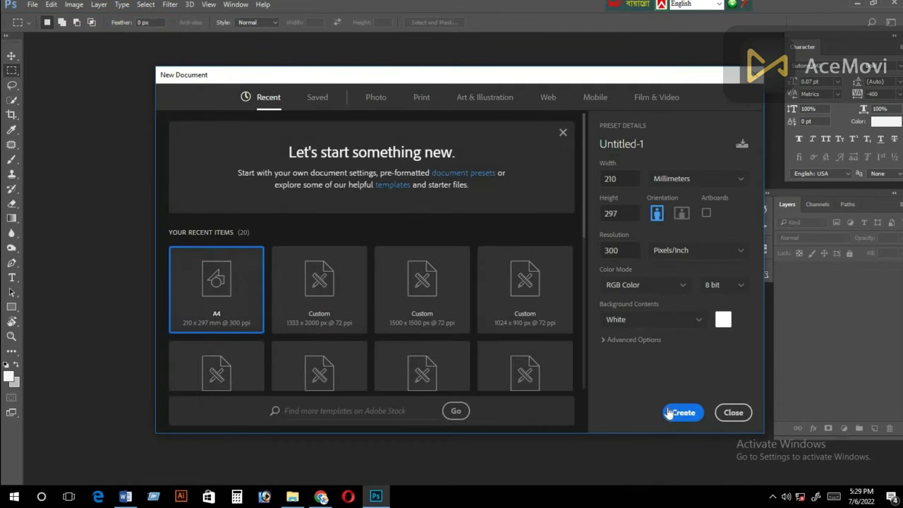
click(695, 411)
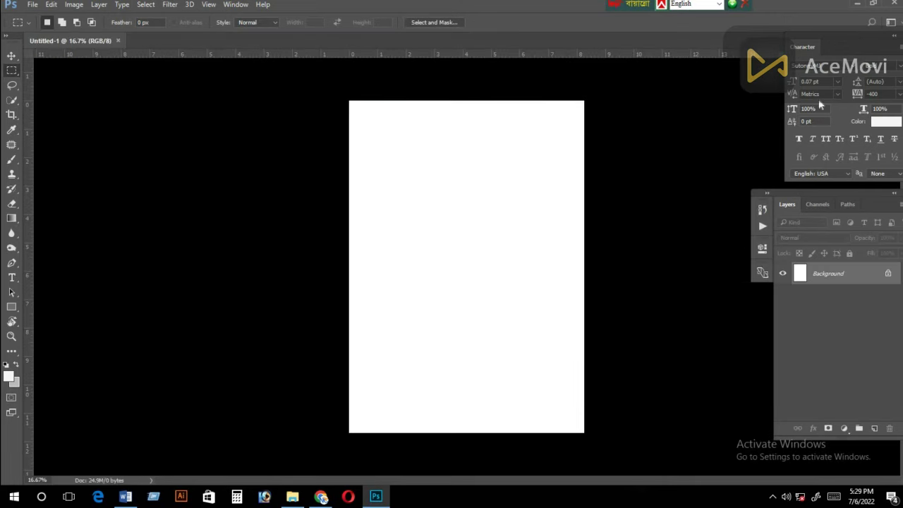
click(74, 5)
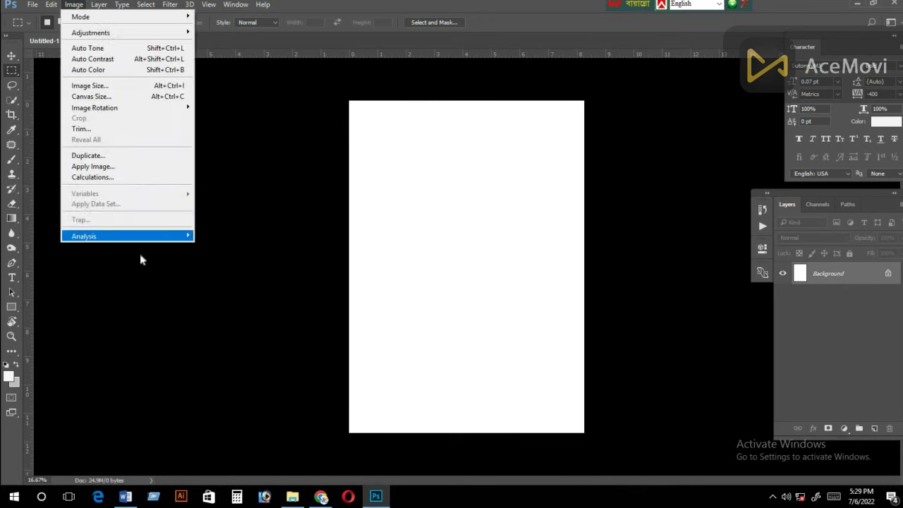
click(276, 124)
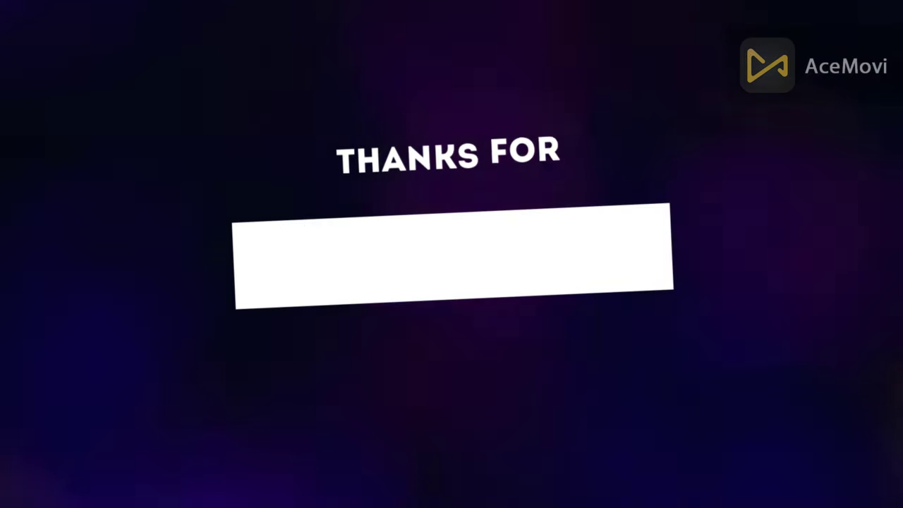